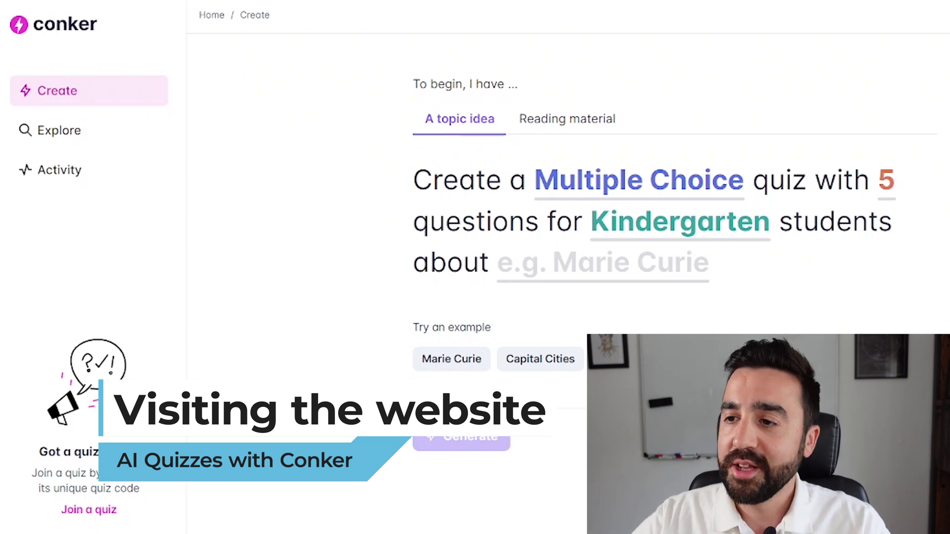
Step: Preview the quiz type, question count and grade options, then switch to Reading material
click(705, 187)
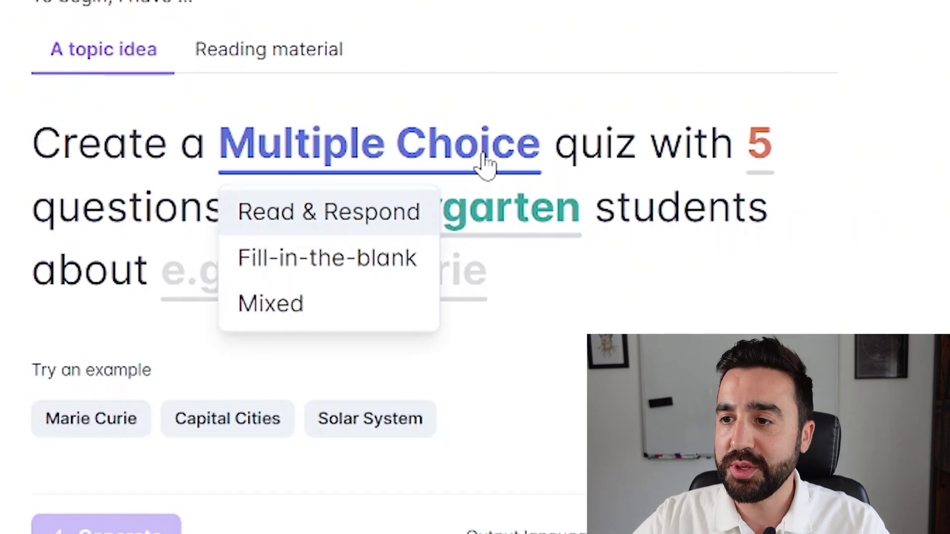
click(772, 154)
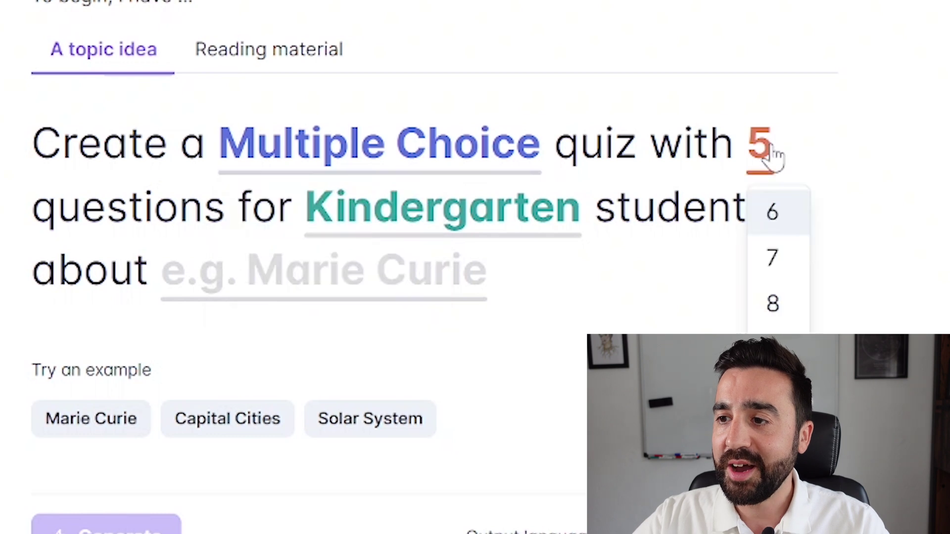
click(487, 208)
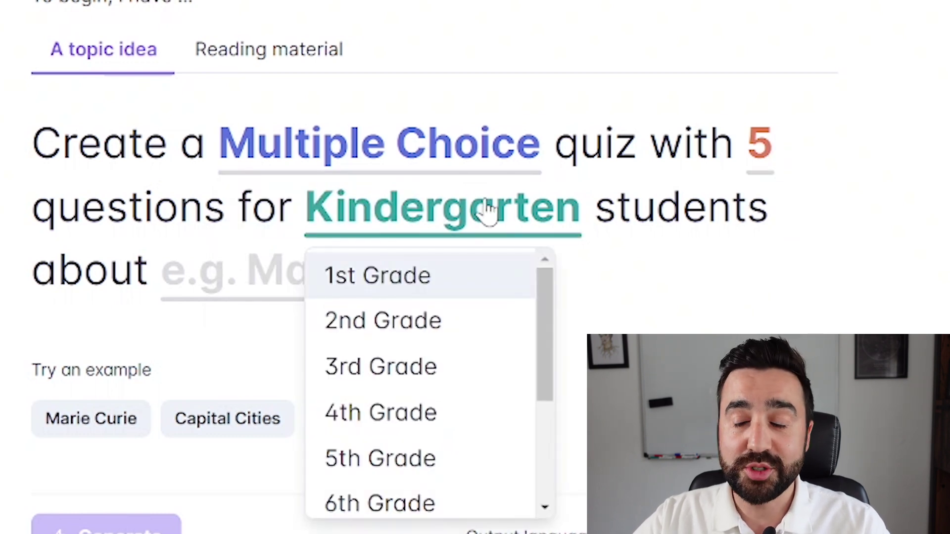
click(258, 277)
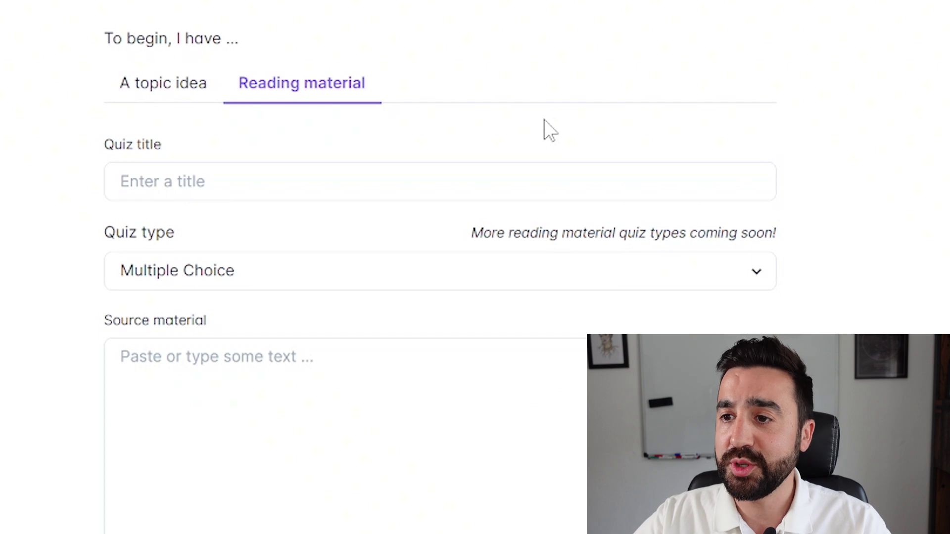
Step: Look over the Reading material title field and quiz types, then return to 'A topic idea'
click(437, 180)
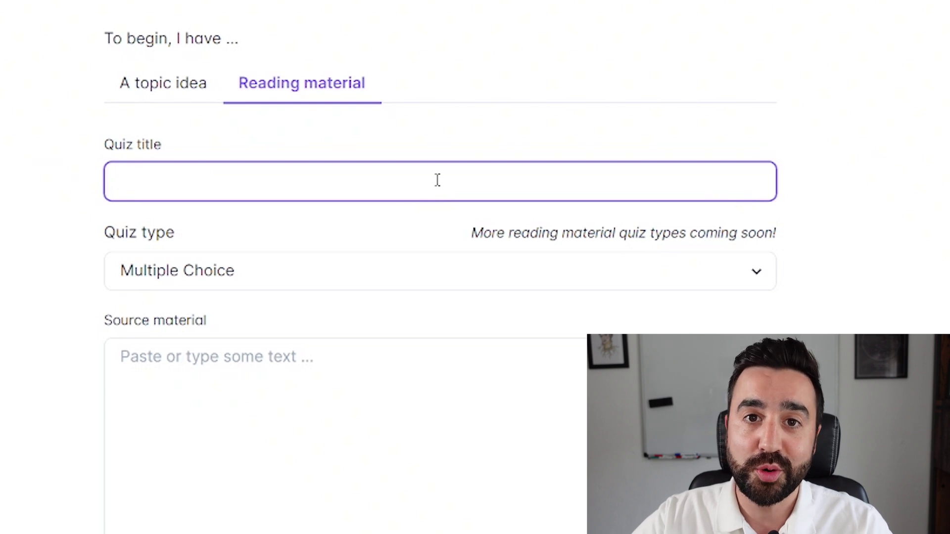
click(432, 276)
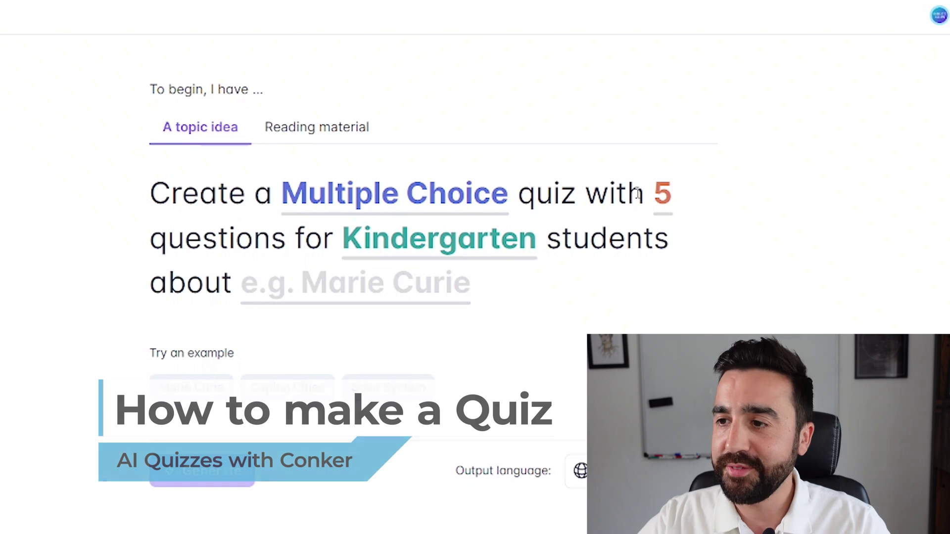
Step: Set the grade level to 6th Grade and enter 'wild animals' as the quiz topic
click(486, 238)
scroll(445, 346, down, 2)
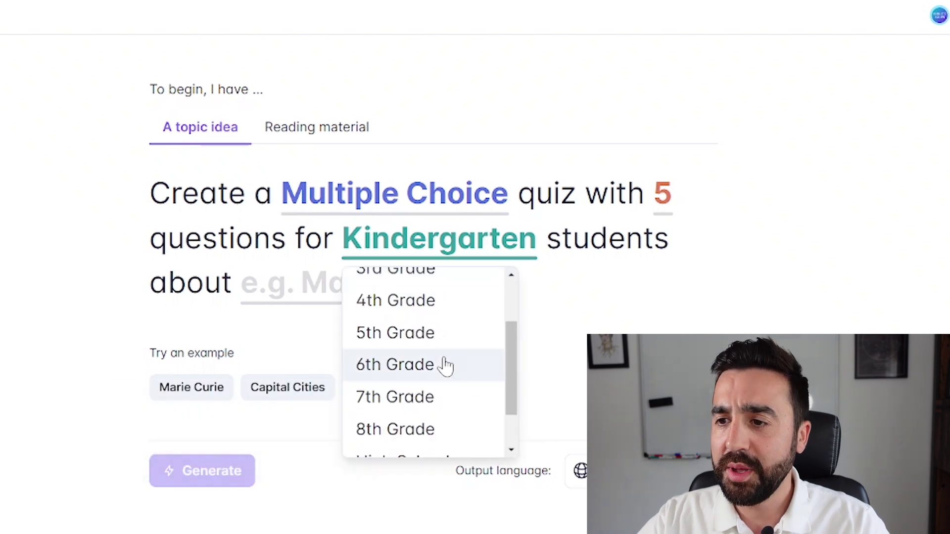
click(442, 369)
click(317, 283)
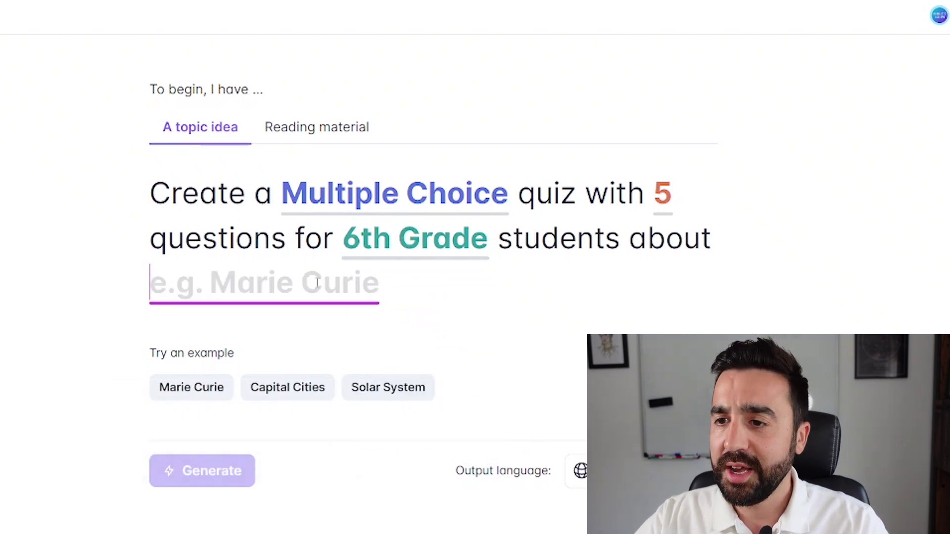
text(wild animals)
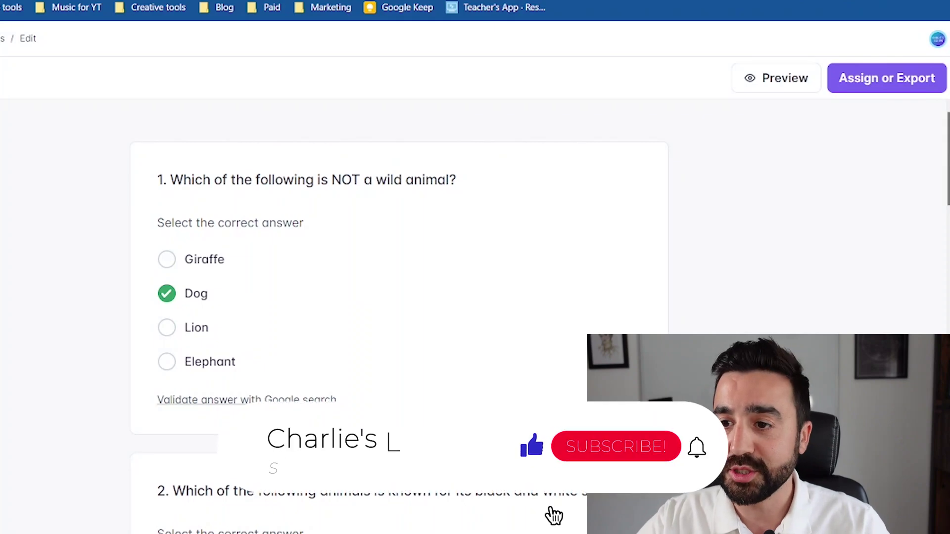
scroll(379, 297, down, 2)
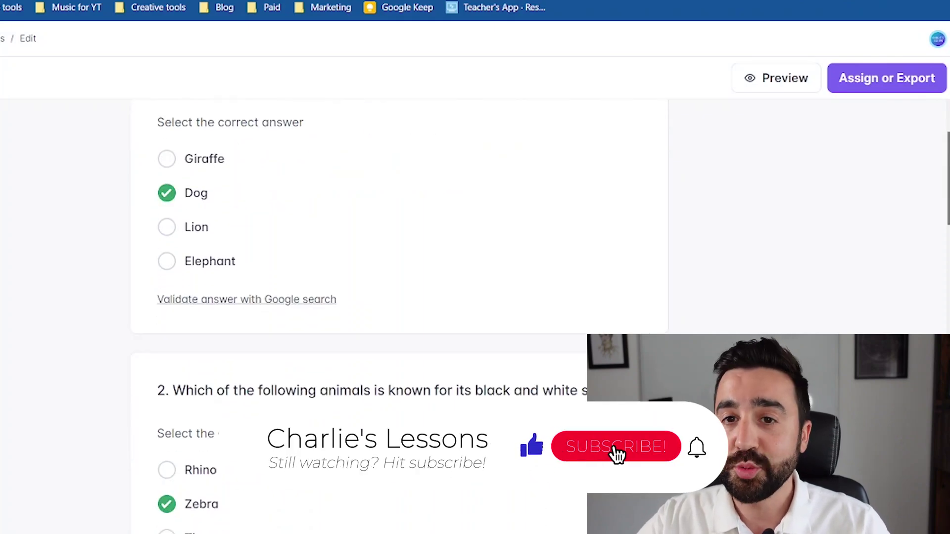
scroll(379, 297, down, 5)
scroll(551, 333, up, 7)
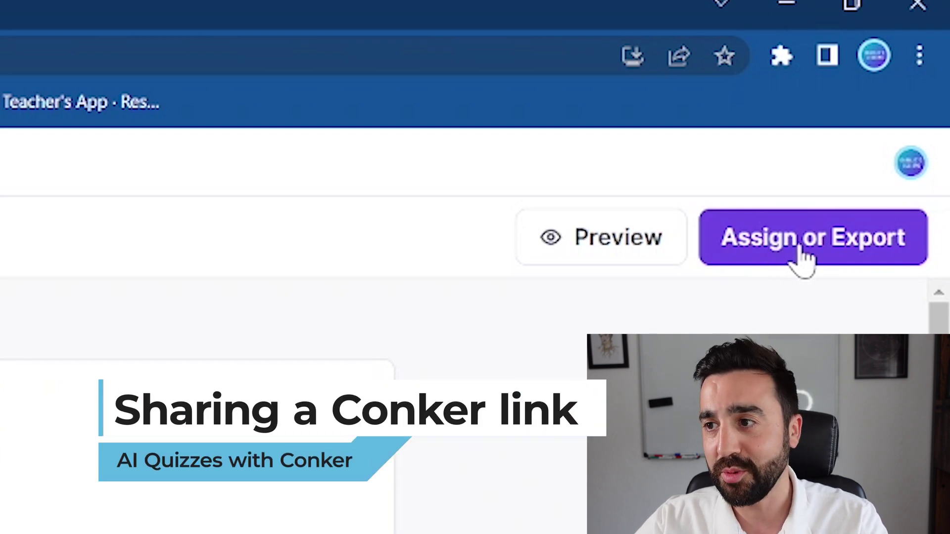
Step: Copy the quiz's share link from the Assign or Export options
click(799, 253)
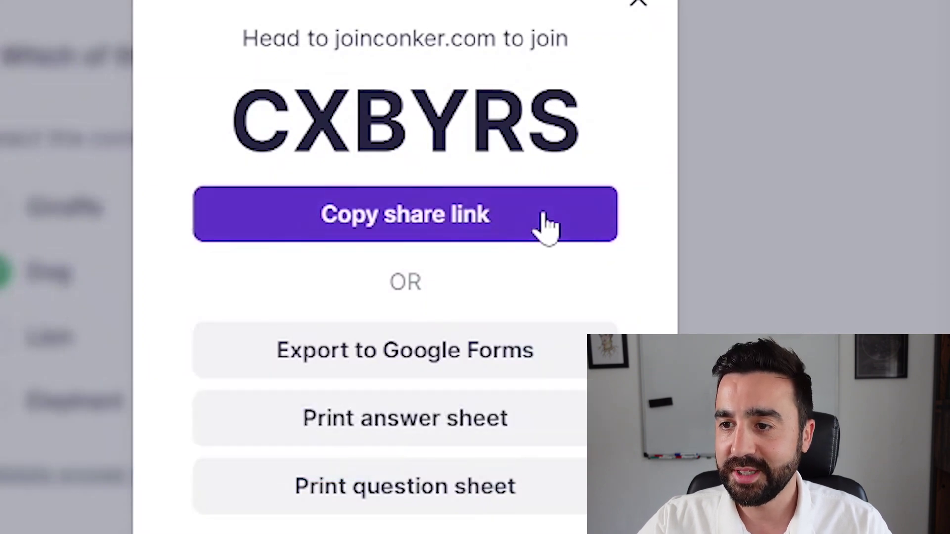
click(539, 226)
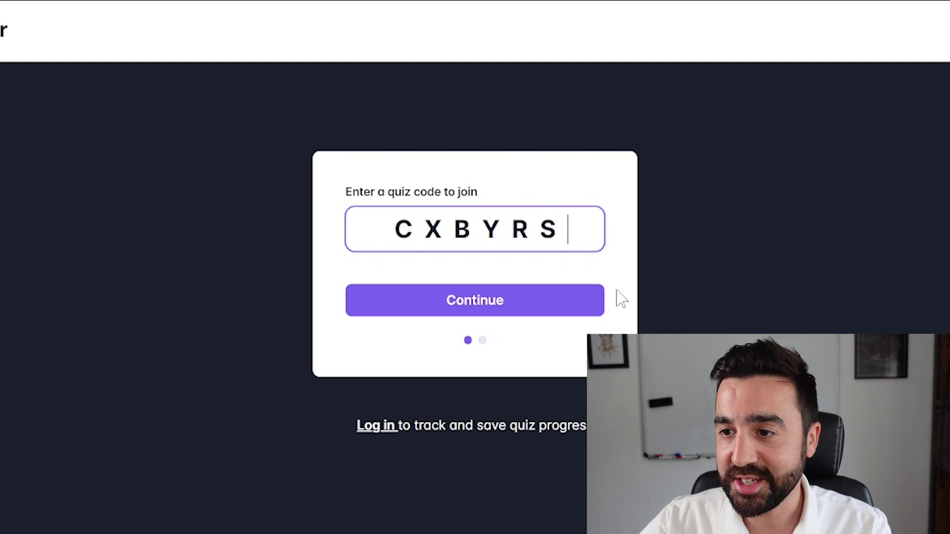
Step: Submit the quiz code and join the quiz under a student name
click(573, 297)
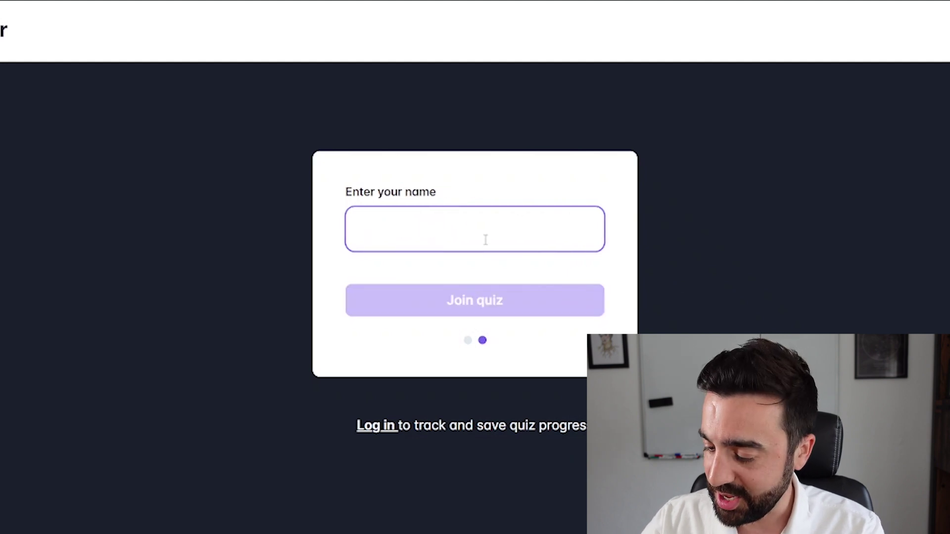
text(Pedro)
click(572, 304)
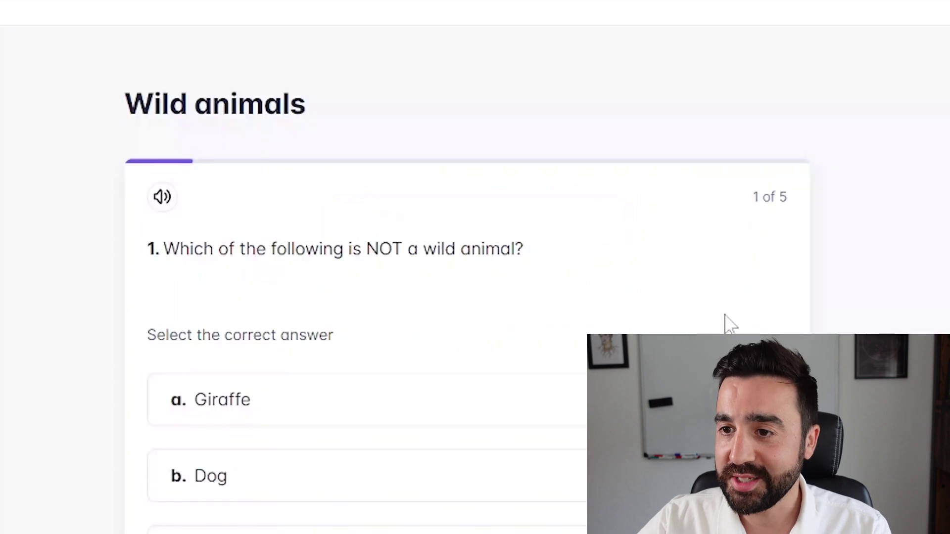
Step: Work through the quiz questions and review the 40% score page
scroll(723, 322, down, 4)
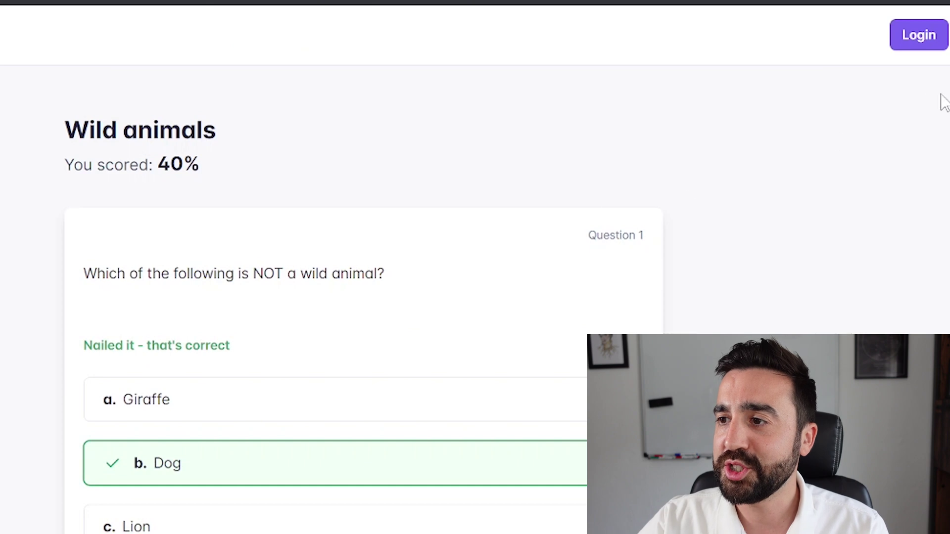
scroll(327, 297, down, 1)
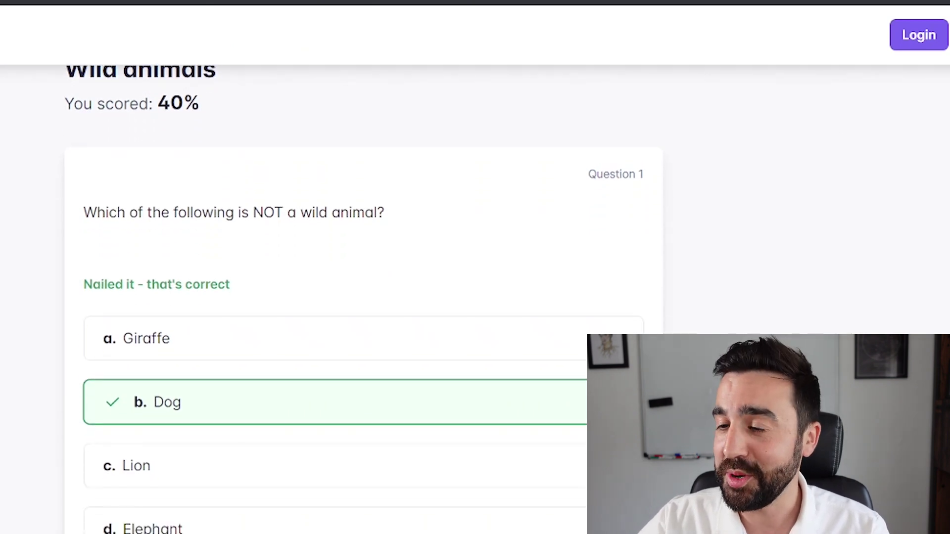
scroll(326, 296, down, 6)
scroll(327, 297, down, 15)
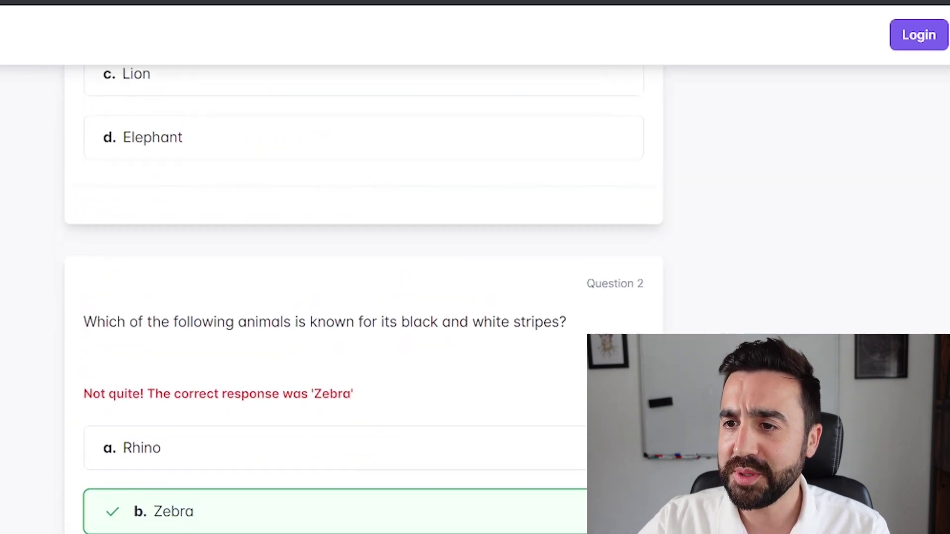
scroll(326, 297, up, 4)
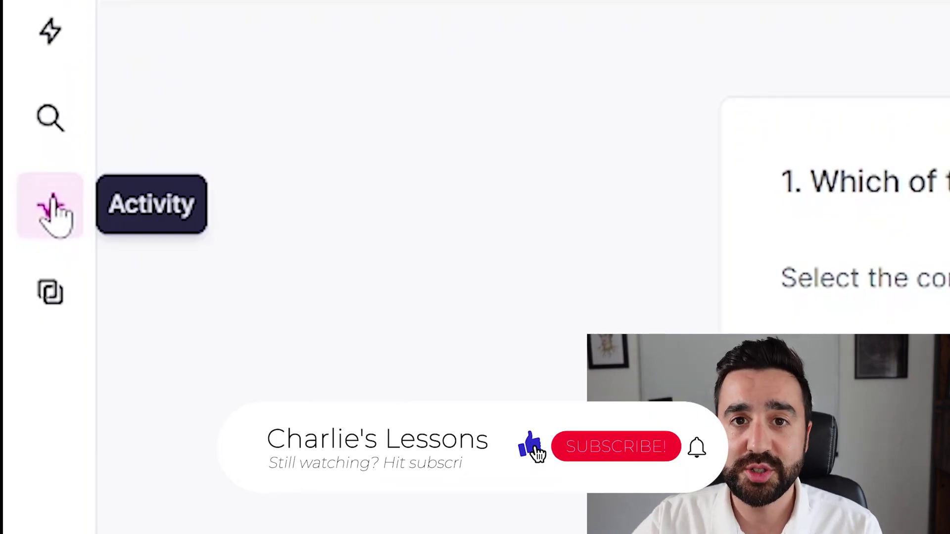
Step: Open the Wild animals quiz results and review the student's 40% per-question breakdown
click(54, 212)
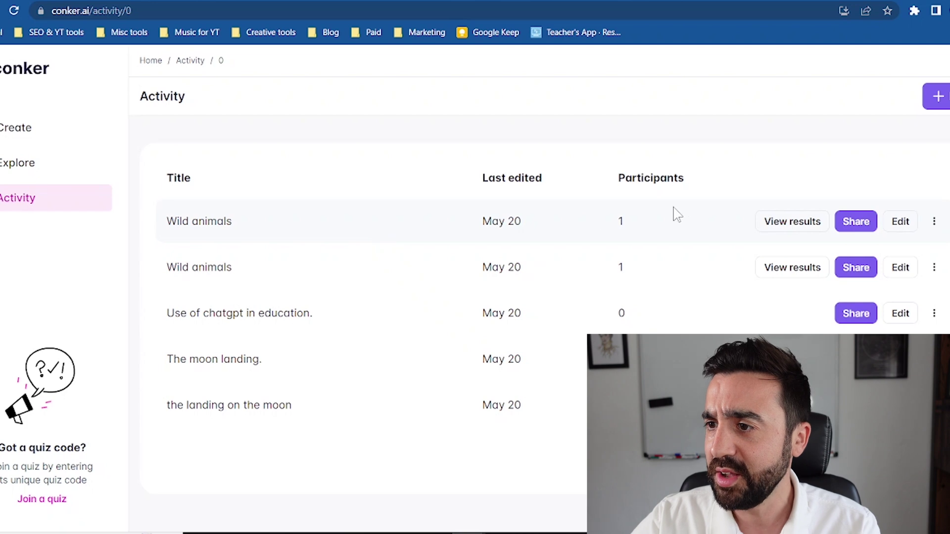
click(793, 228)
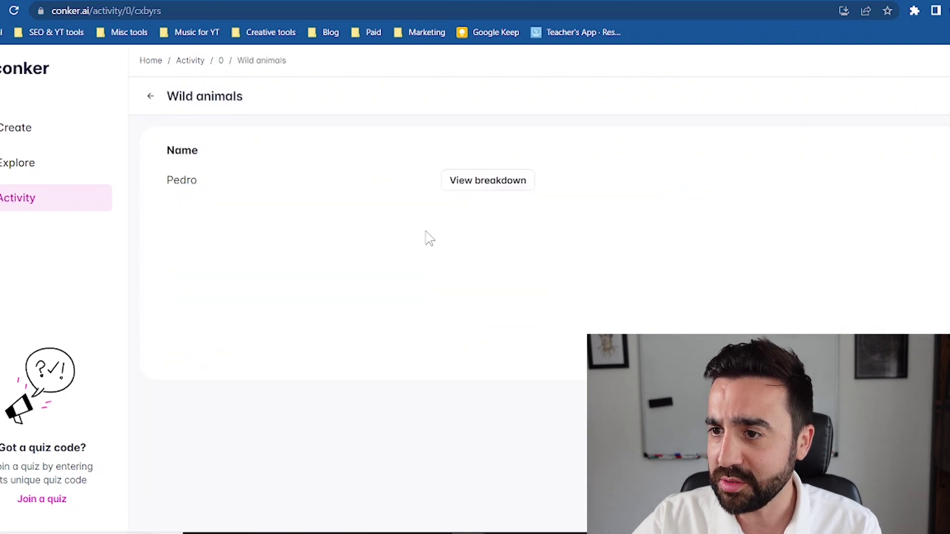
click(477, 185)
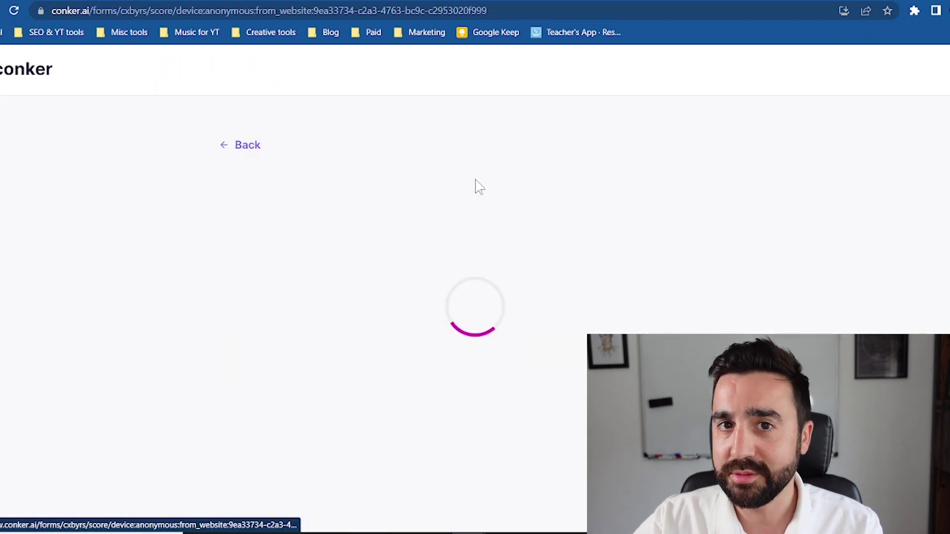
scroll(475, 297, down, 1)
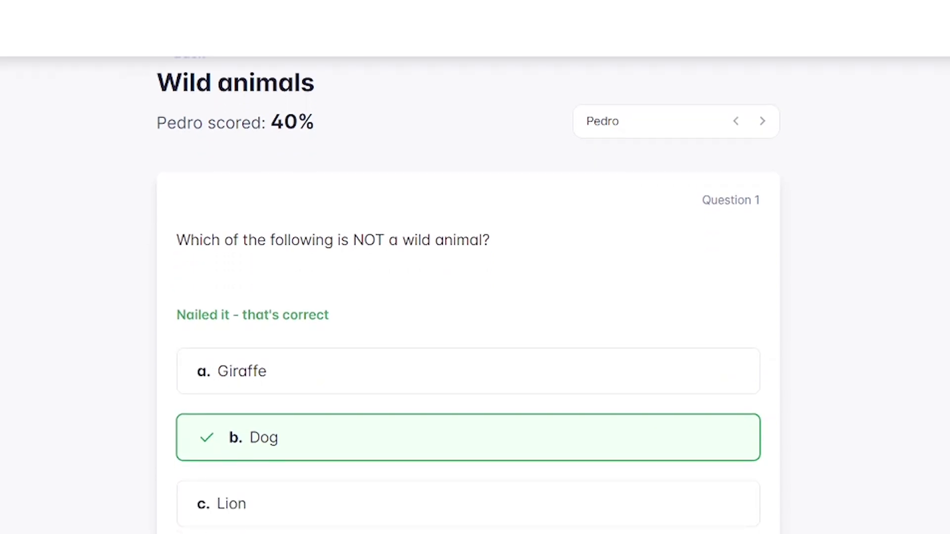
scroll(468, 293, down, 9)
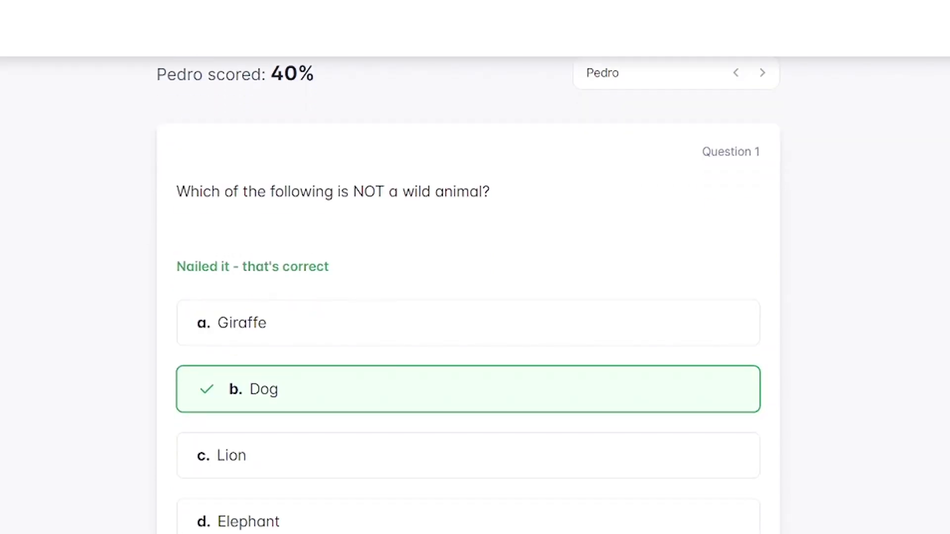
scroll(468, 294, down, 20)
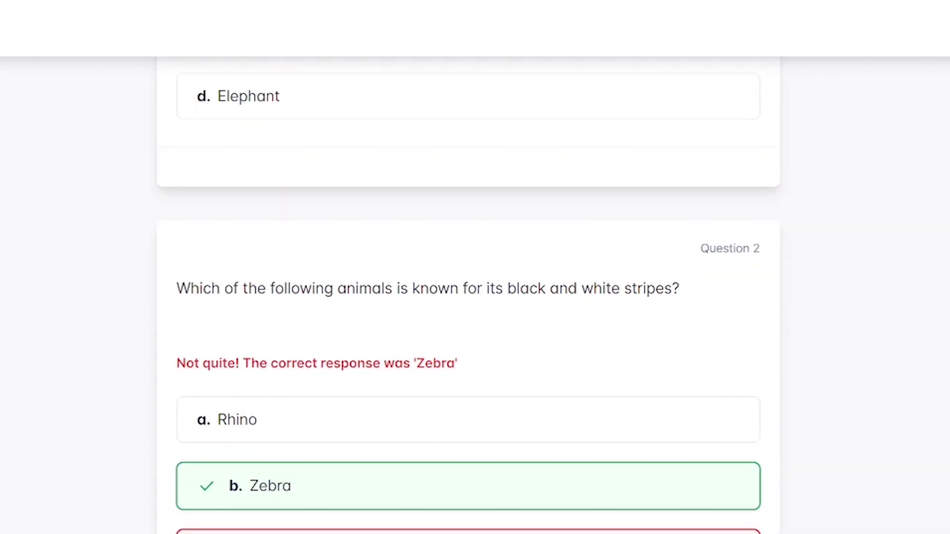
scroll(468, 293, up, 19)
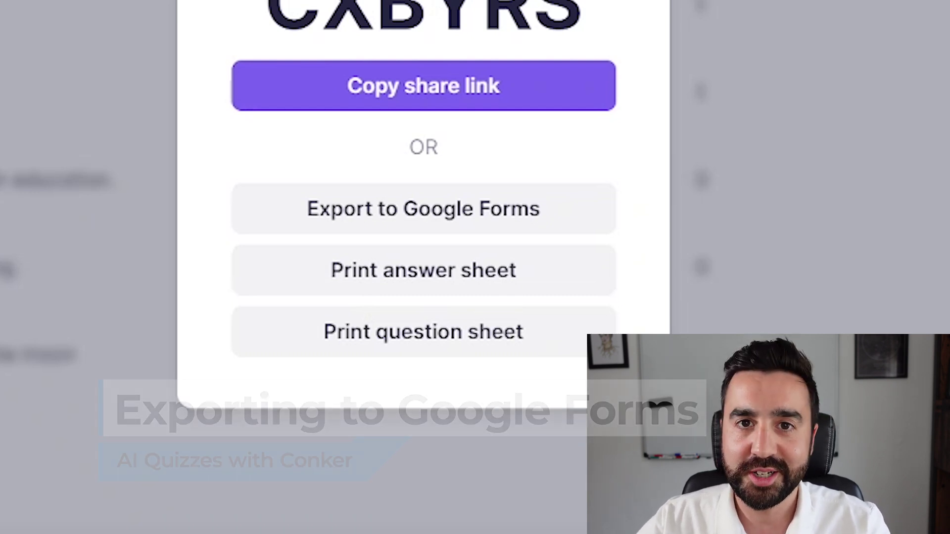
Step: Export the quiz to Google Forms and confirm the first question's answer key: Dog, 1 point
click(500, 223)
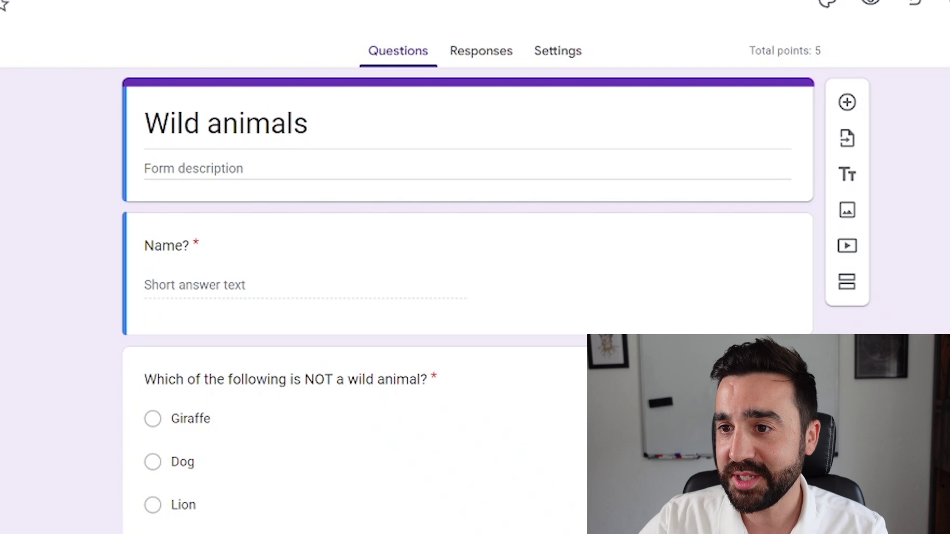
scroll(648, 282, down, 4)
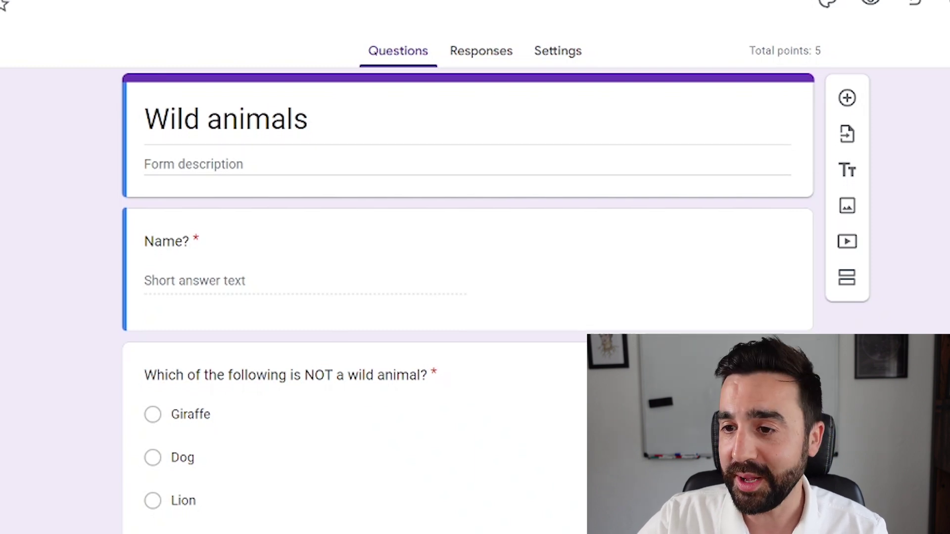
click(570, 274)
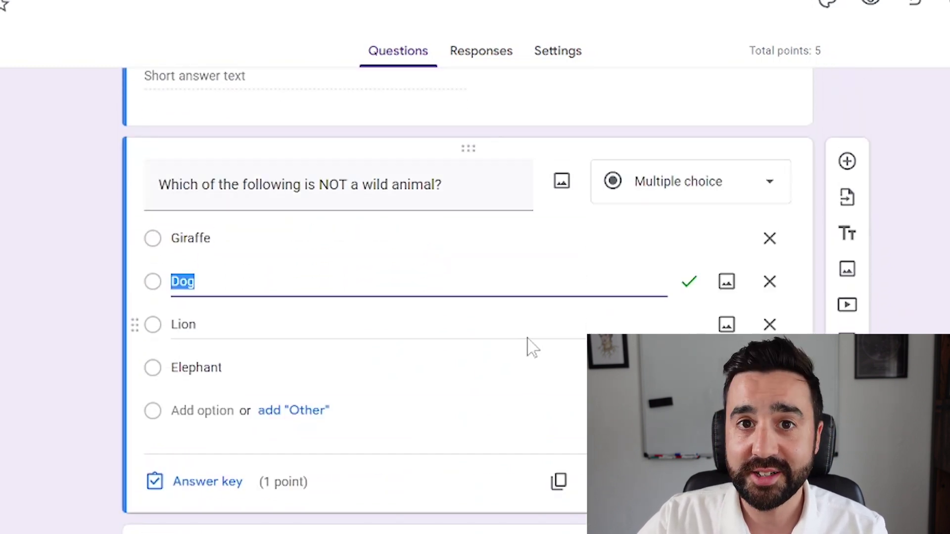
scroll(529, 345, down, 3)
scroll(526, 346, up, 3)
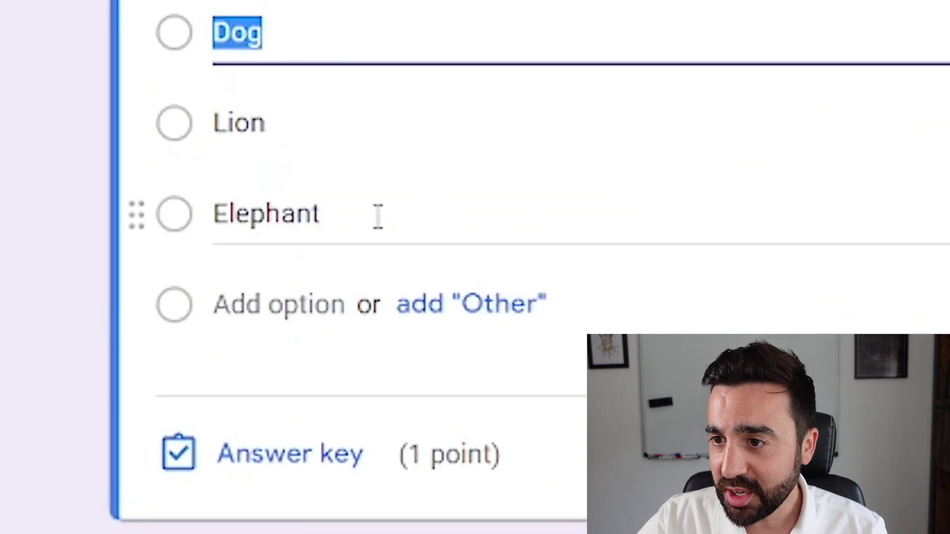
click(216, 484)
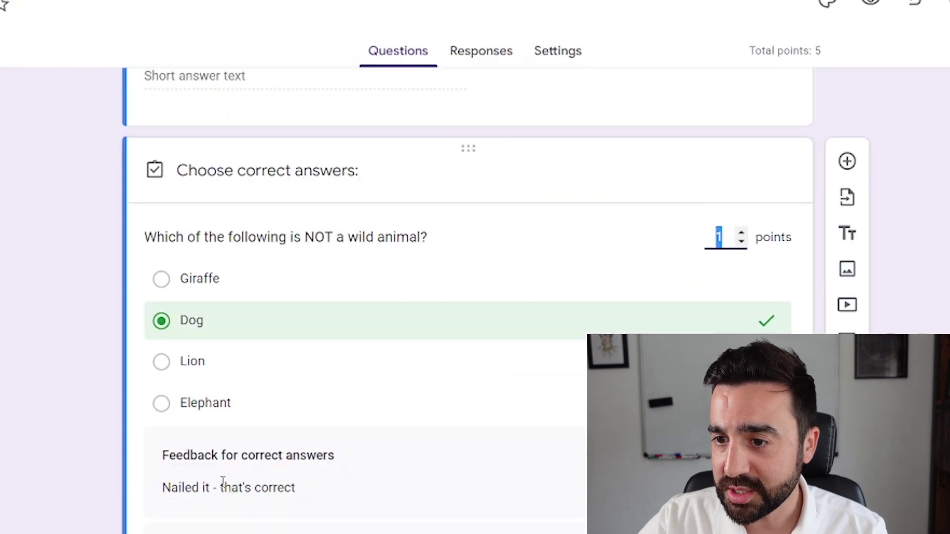
scroll(350, 486, down, 2)
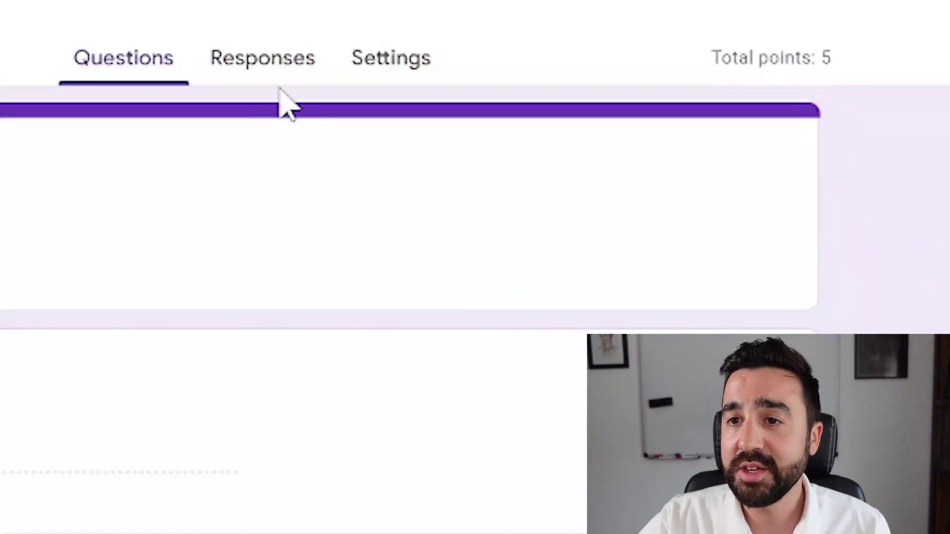
Step: Show the form's Responses summary with 6 responses charted per question
click(260, 79)
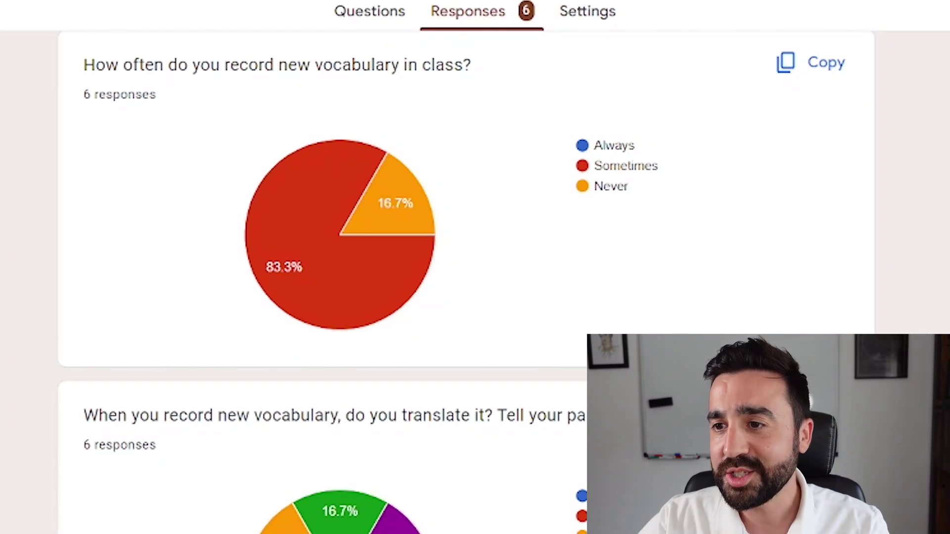
scroll(465, 282, down, 15)
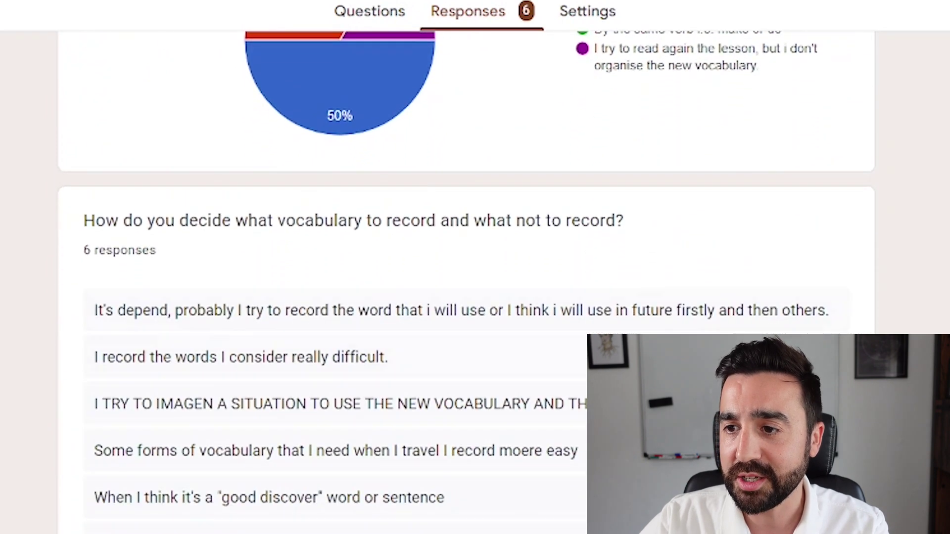
scroll(465, 281, up, 20)
scroll(464, 282, up, 1)
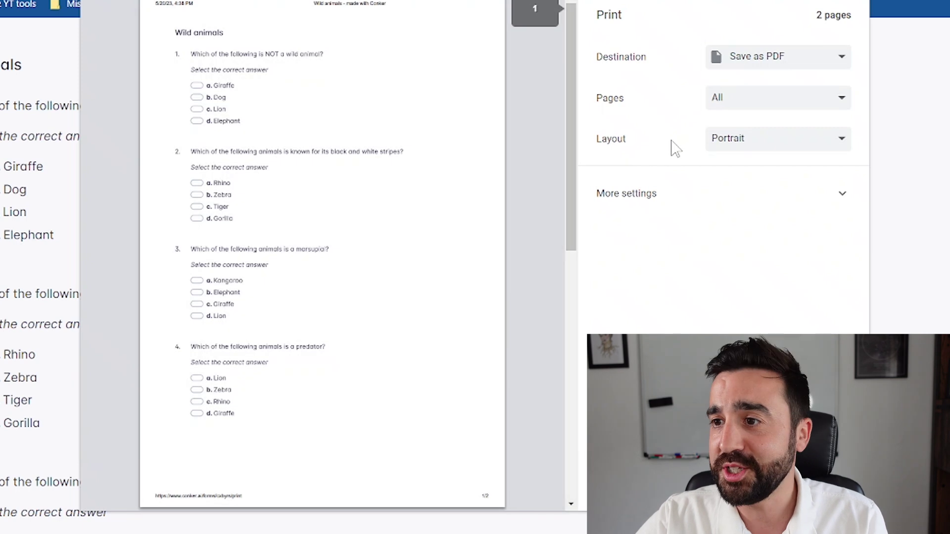
Step: Keep Save as PDF as the print destination, then request the printable answer sheet
click(745, 66)
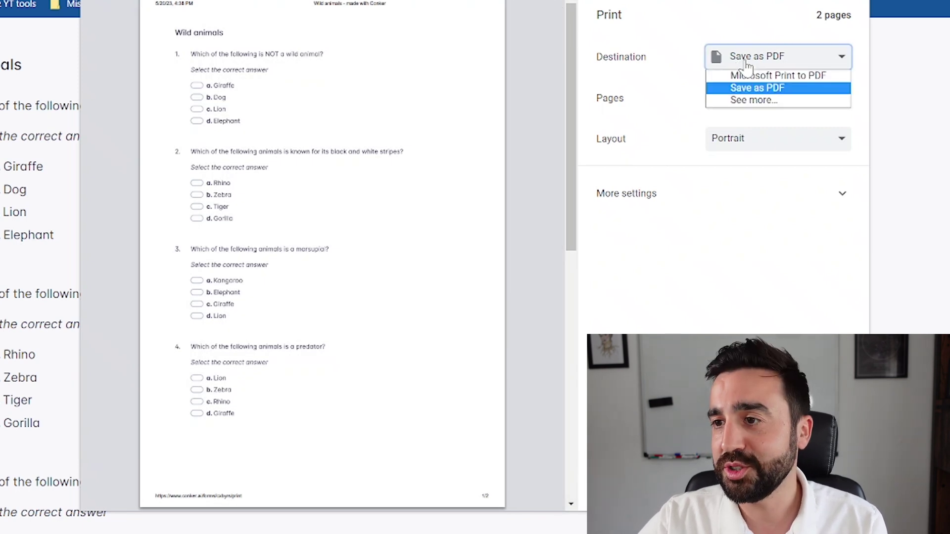
click(749, 59)
click(748, 60)
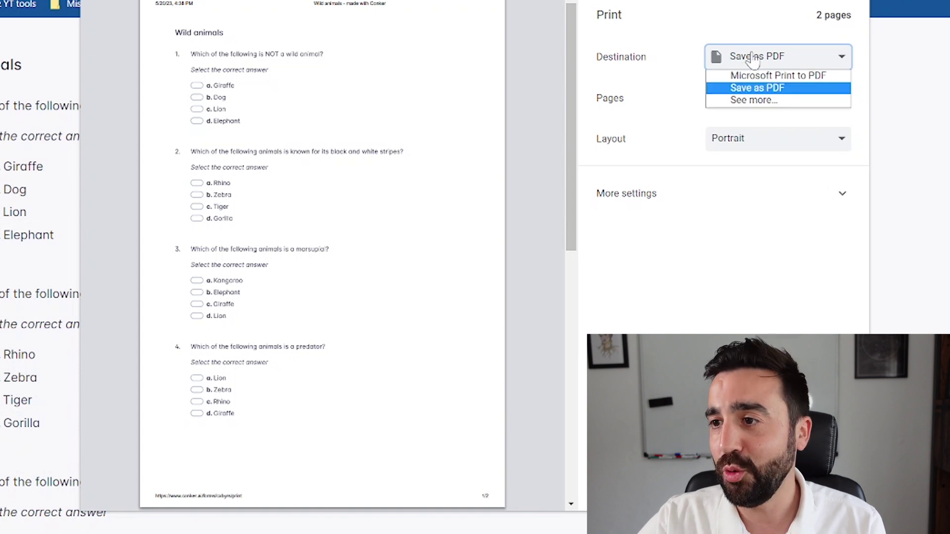
click(752, 59)
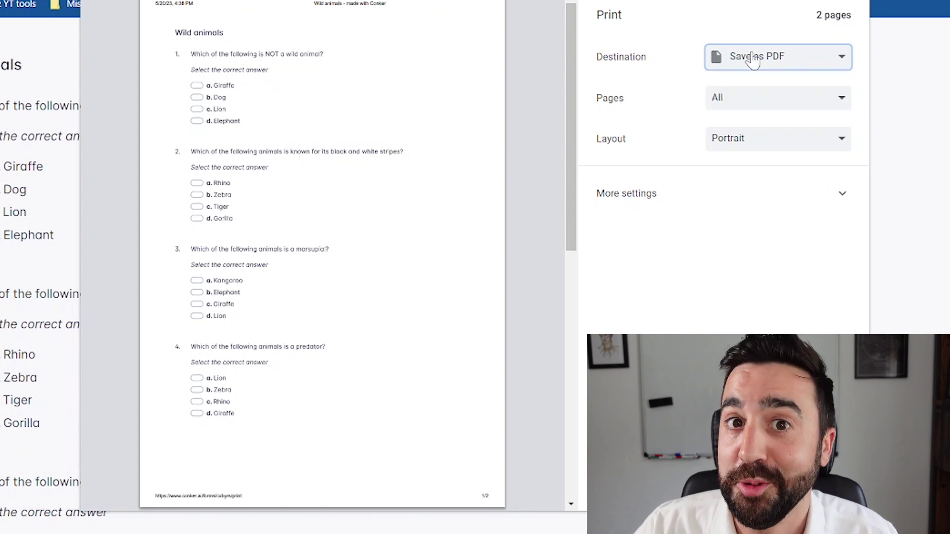
click(767, 59)
click(765, 61)
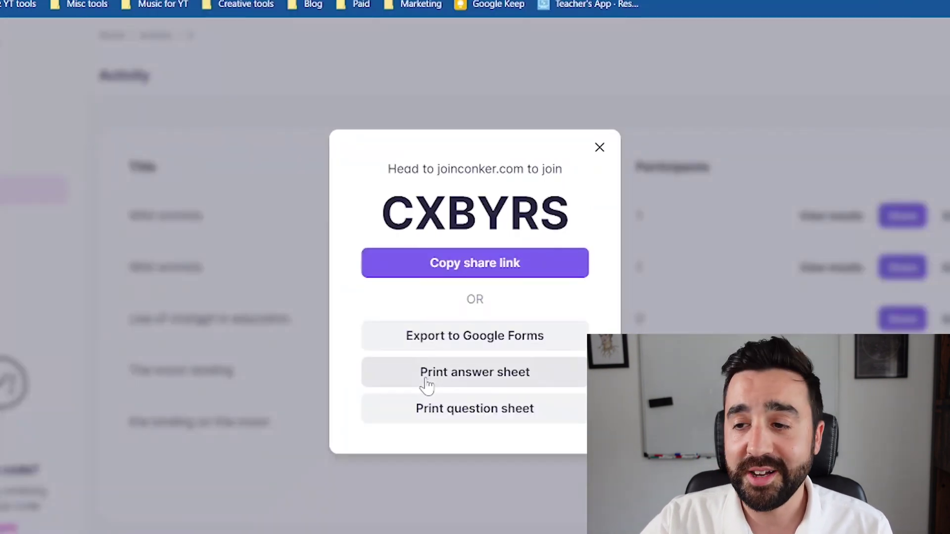
click(424, 384)
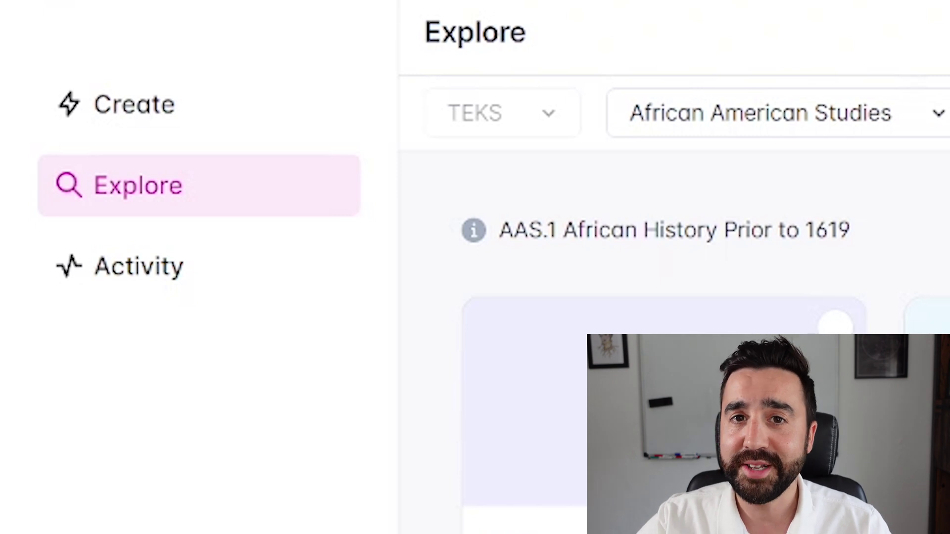
Step: Filter the Explore library's subject list to World History
click(846, 117)
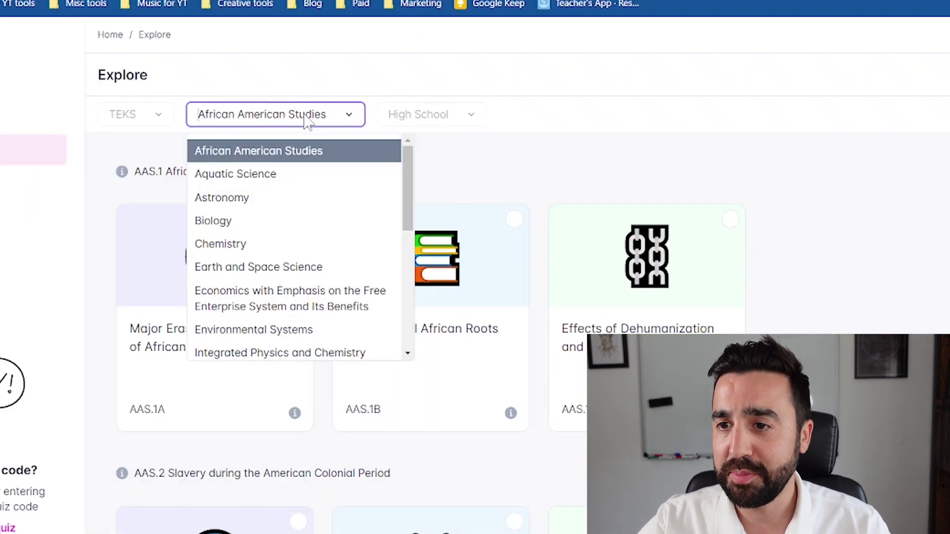
drag(407, 186, 406, 324)
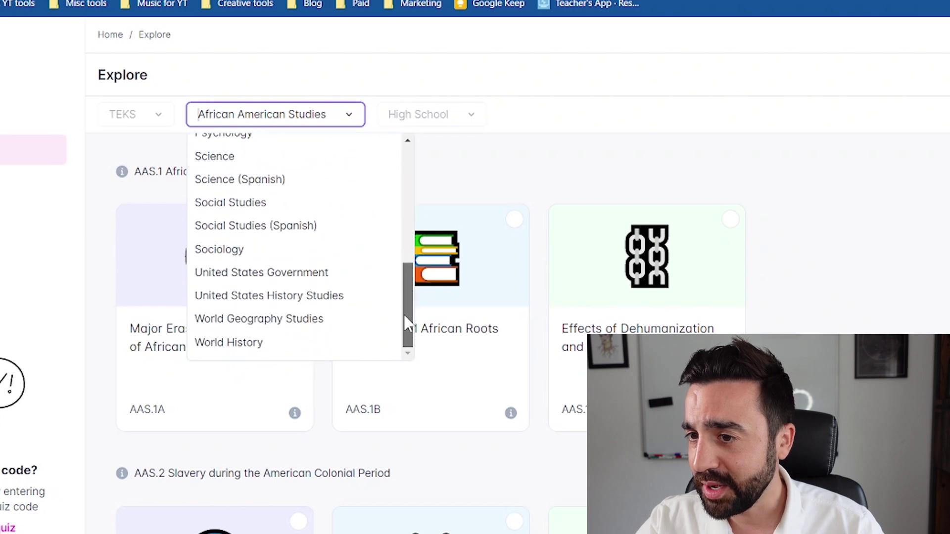
click(272, 341)
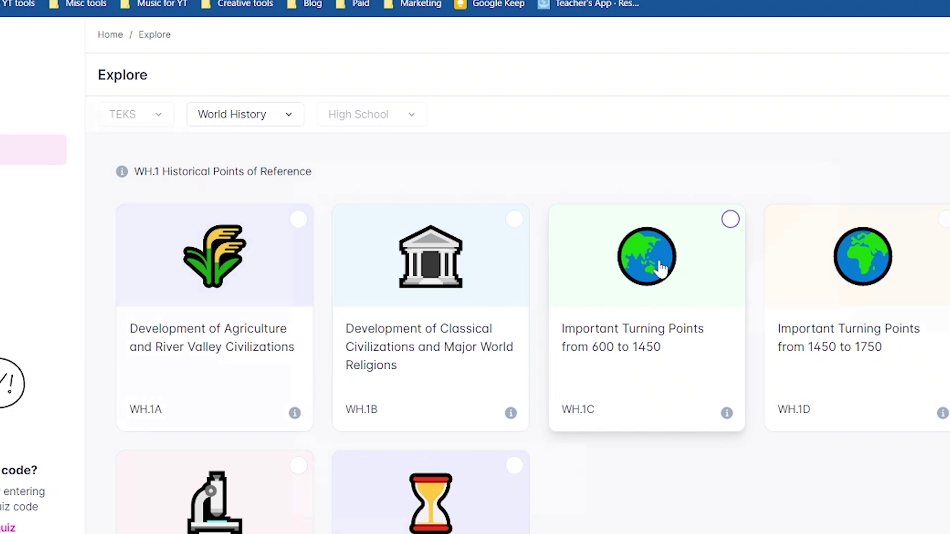
Step: Preview the ready-made WH.1C Important Turning Points from 600 to 1450 quiz, then copy it for editing
click(661, 269)
scroll(662, 269, down, 20)
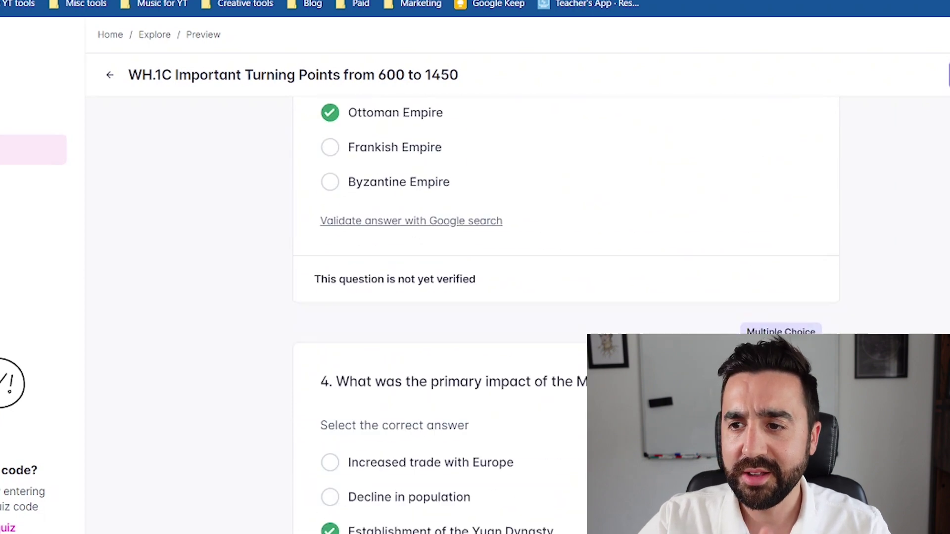
scroll(566, 297, down, 20)
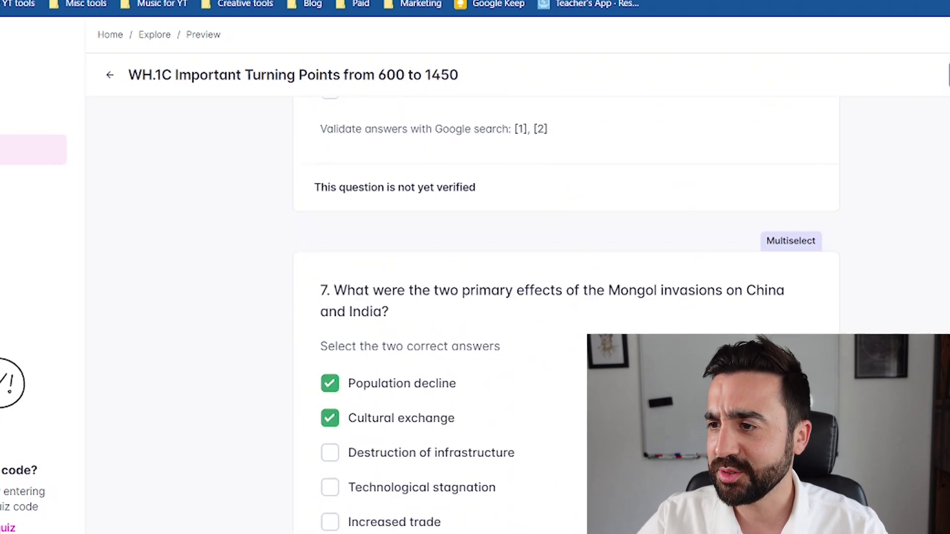
scroll(566, 296, up, 20)
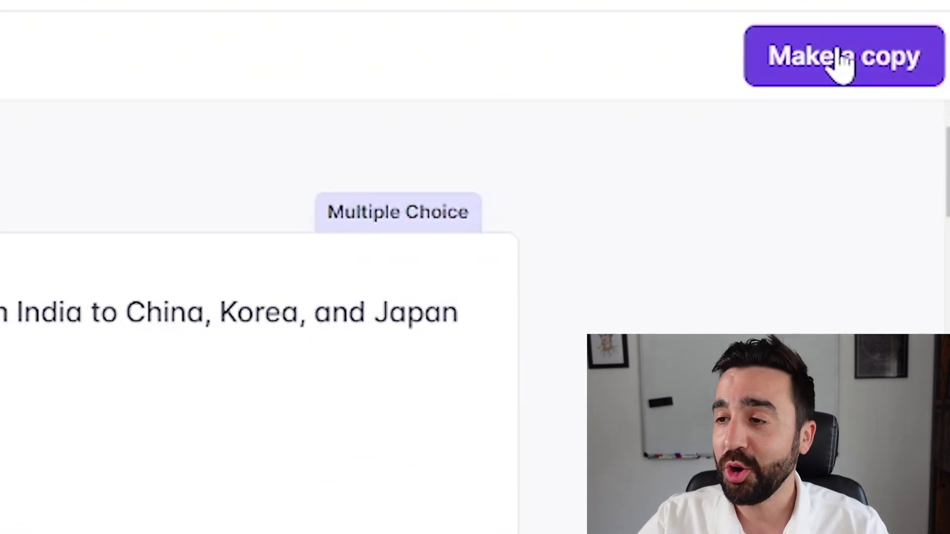
click(843, 59)
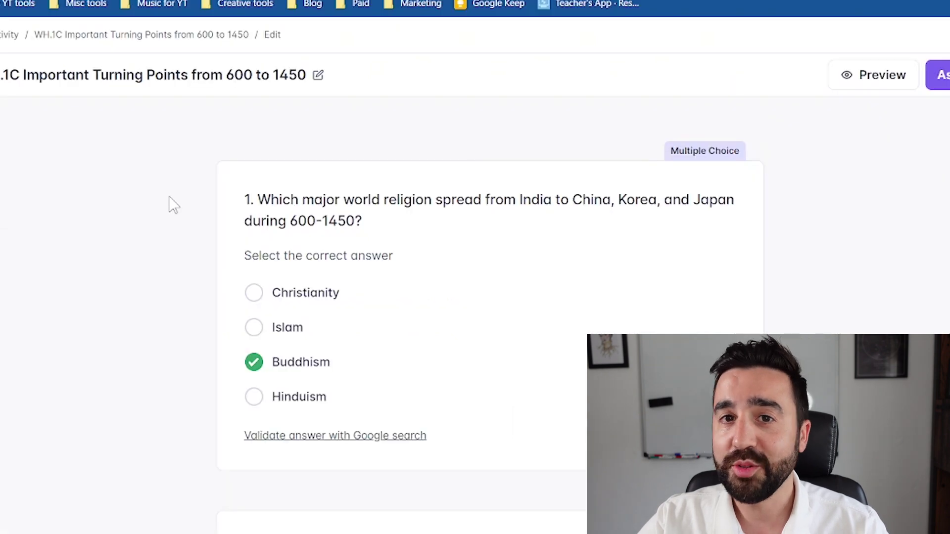